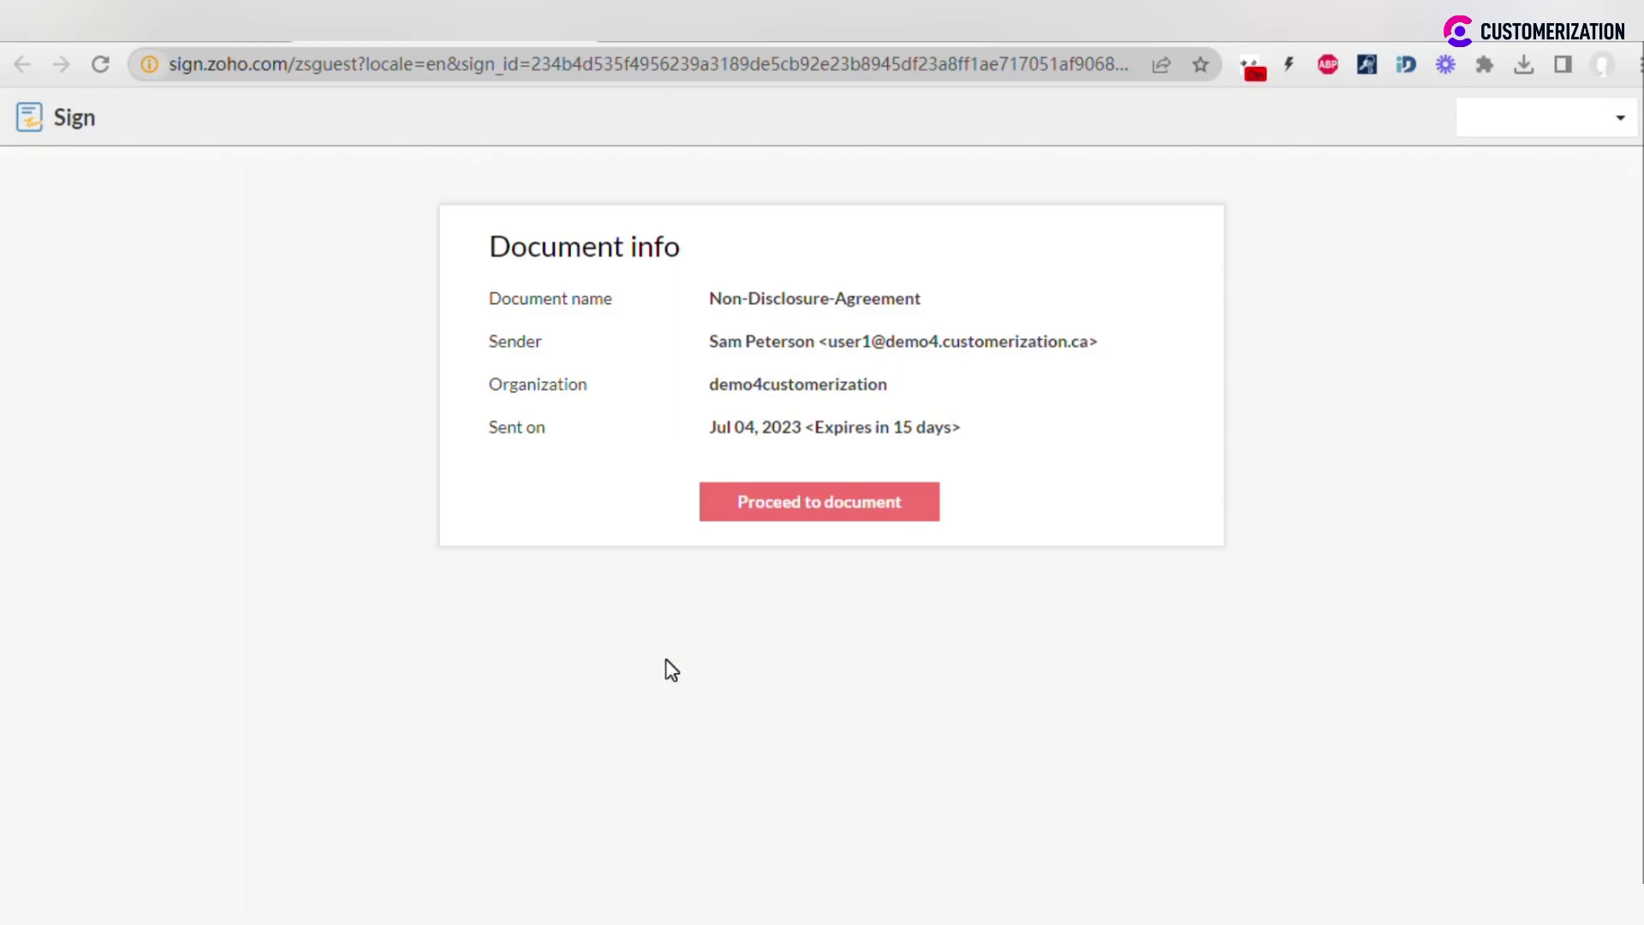
- Proceed to the agreement and browse the interface languages, keeping English selected
{"action": "left_click", "coordinate": [797, 505]}
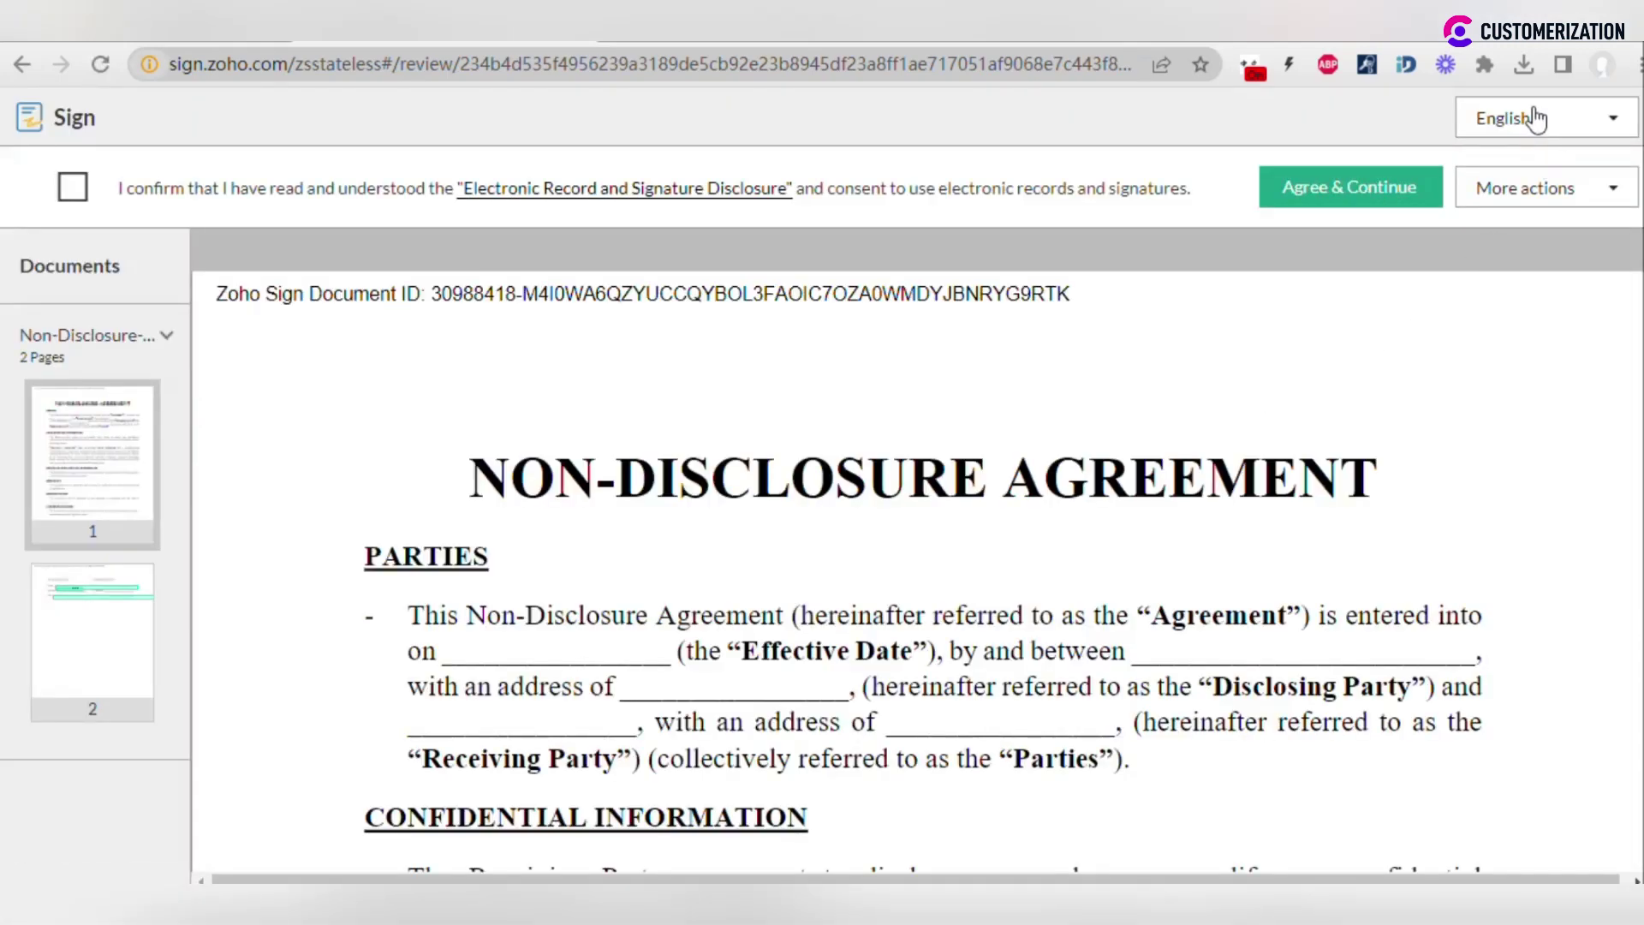
{"action": "left_click", "coordinate": [1538, 119]}
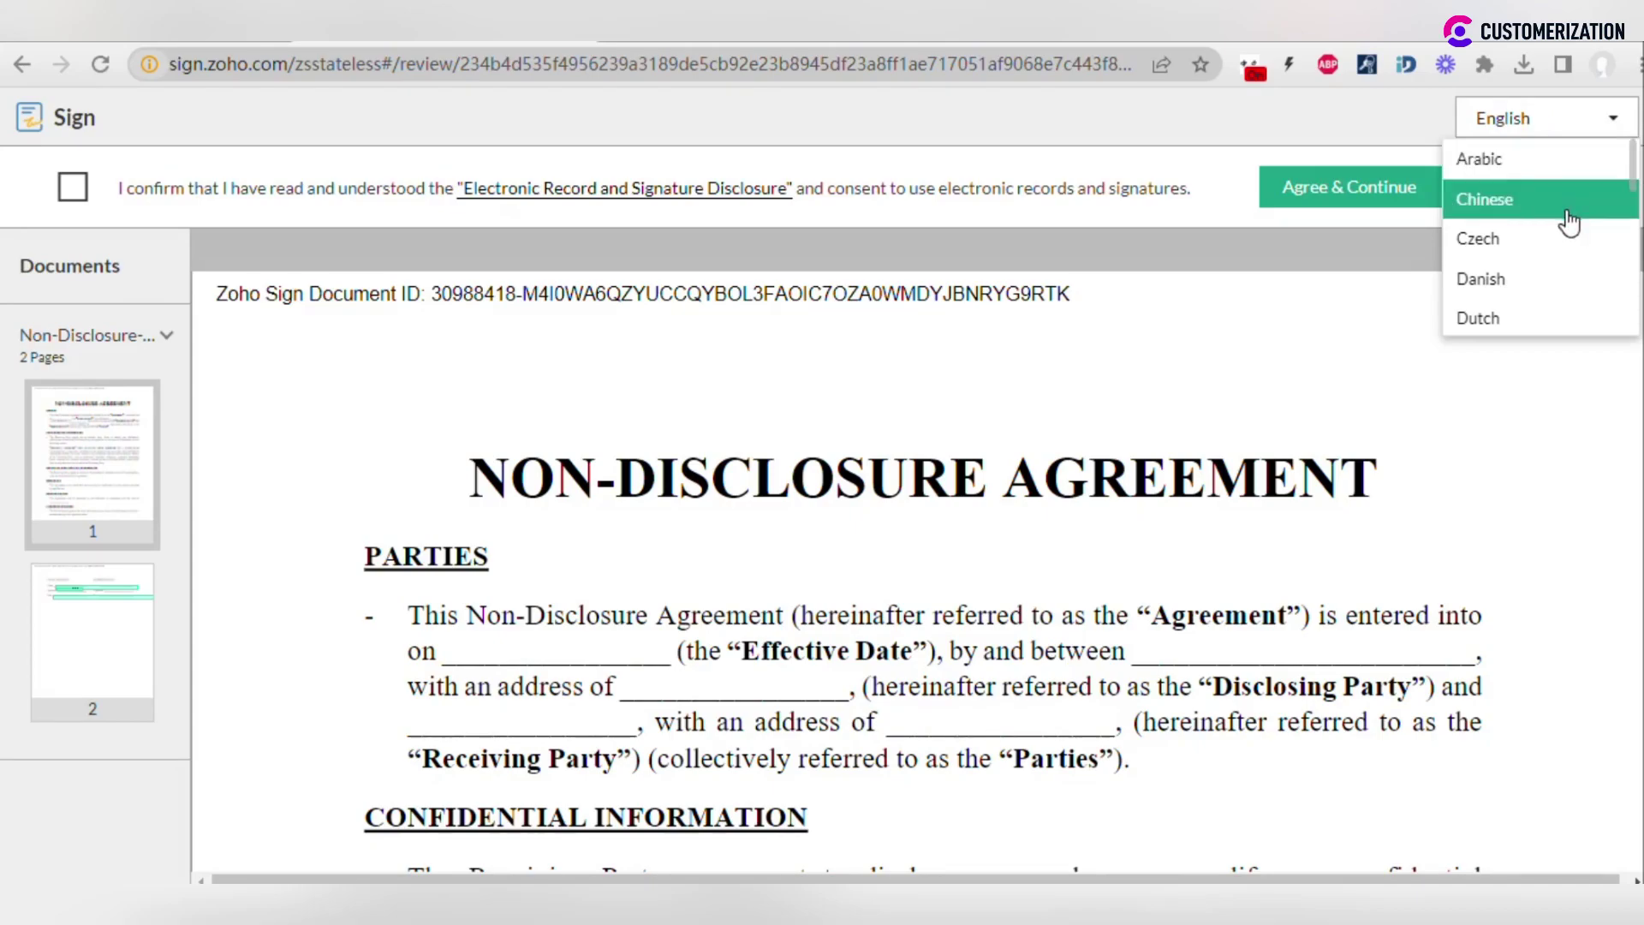
{"action": "scroll", "coordinate": [1556, 292], "scroll_direction": "down", "scroll_amount": 1}
{"action": "scroll", "coordinate": [1556, 292], "scroll_direction": "up", "scroll_amount": 1}
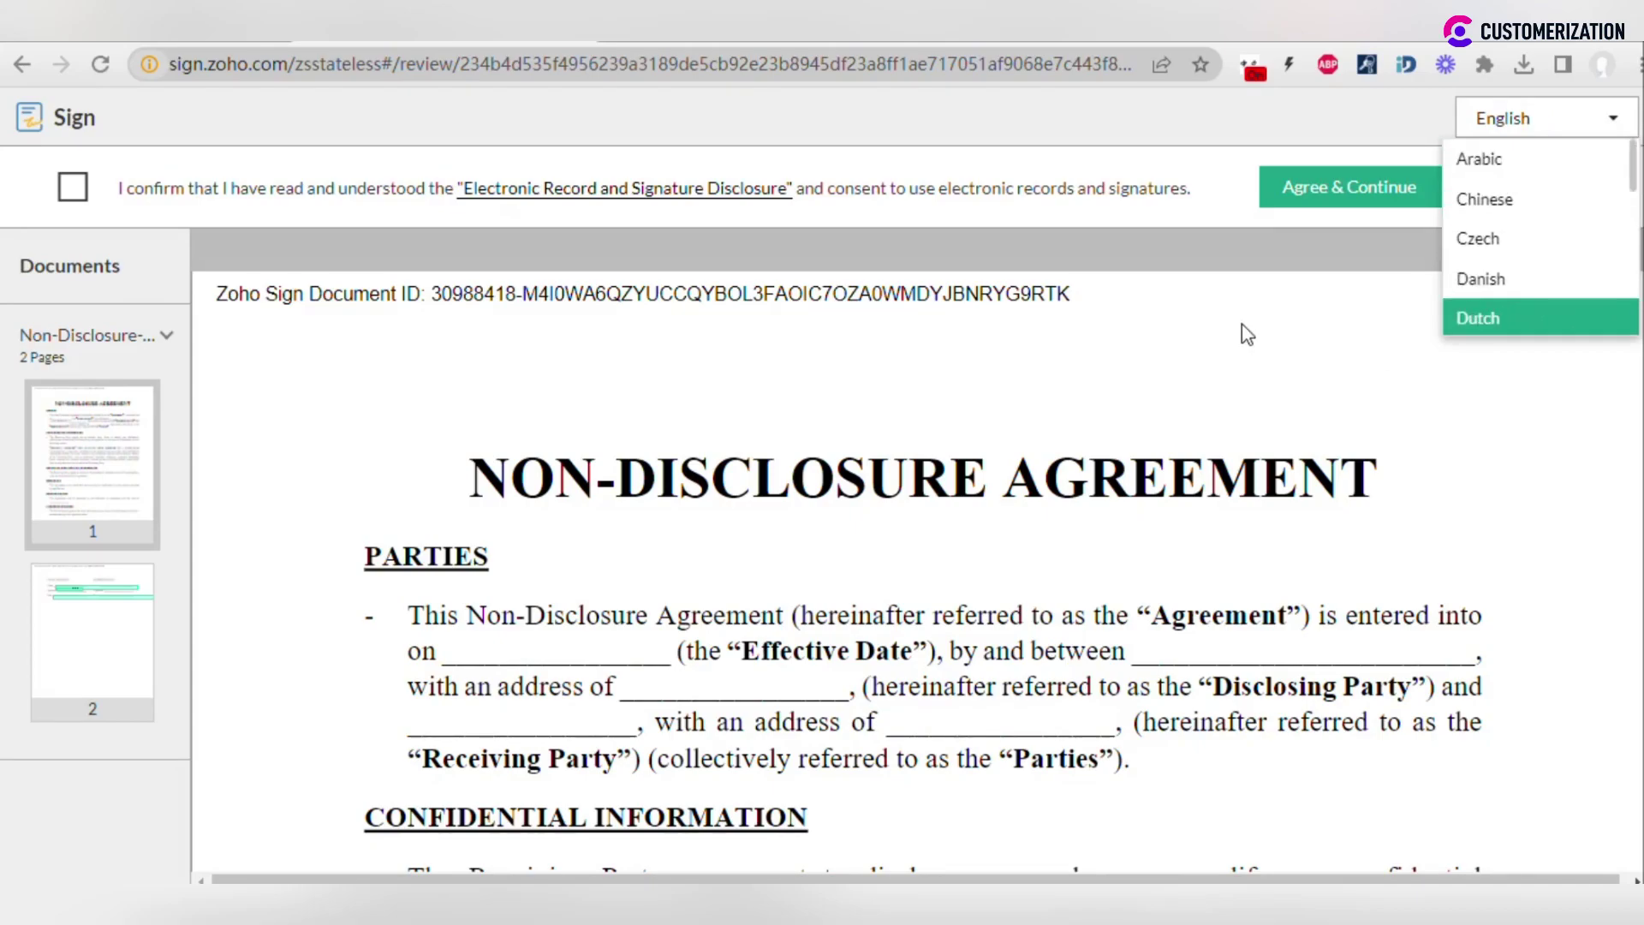
{"action": "left_click", "coordinate": [1245, 330]}
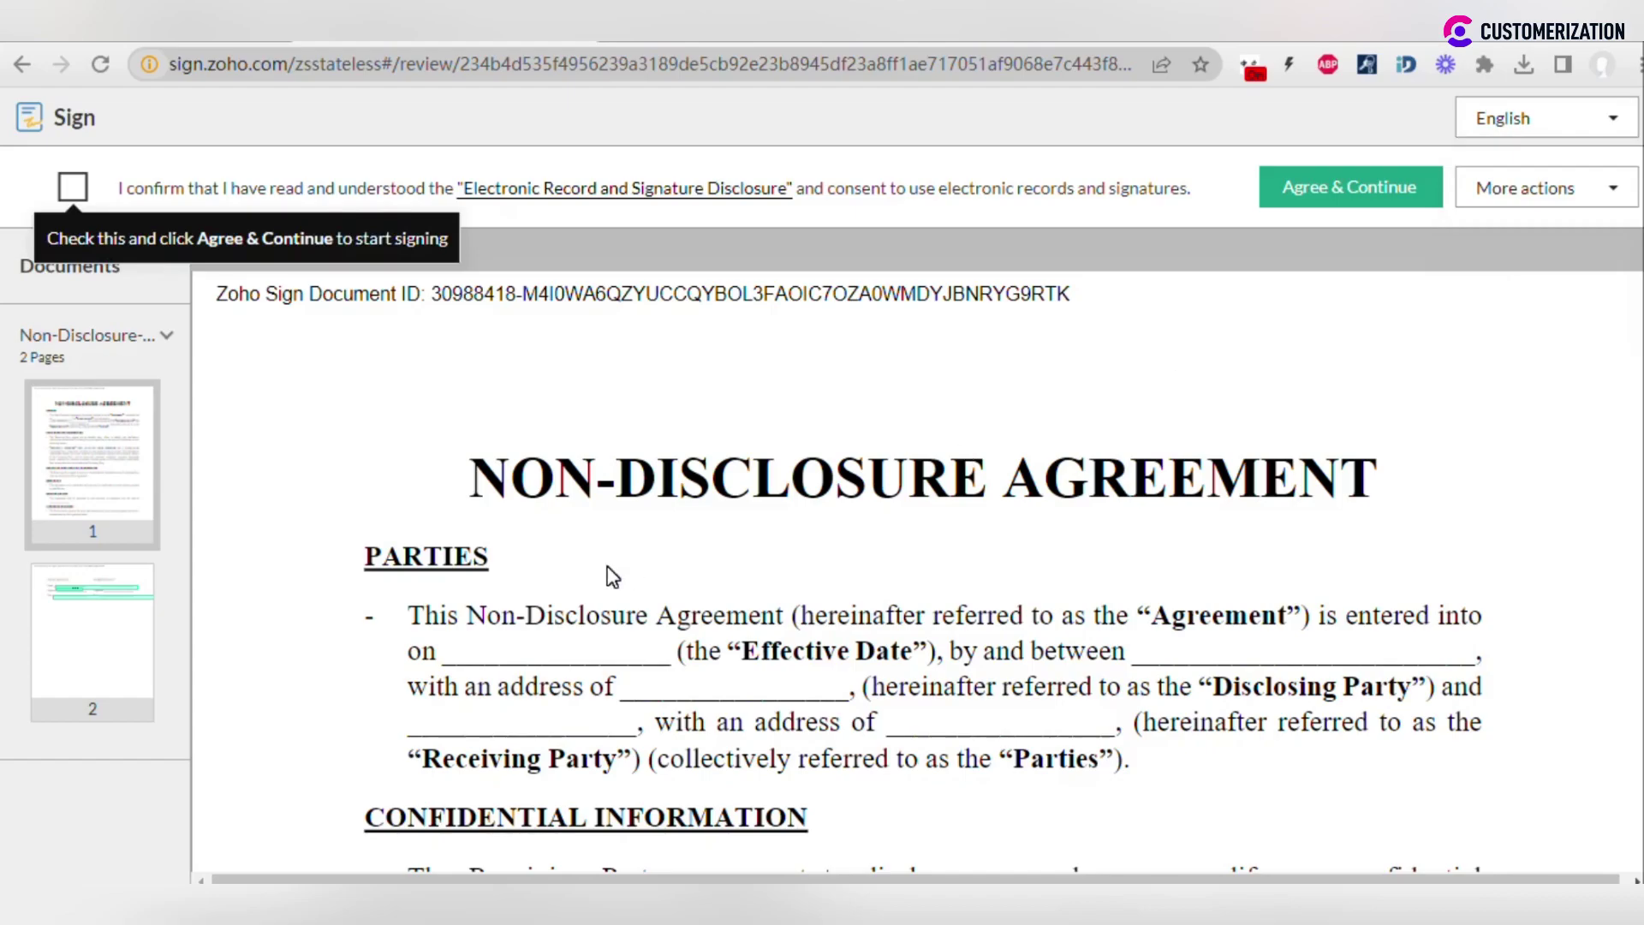
- Consent to electronic records, accept the disclosure, and review the More actions menu
{"action": "left_click", "coordinate": [72, 189]}
{"action": "left_click", "coordinate": [1397, 203]}
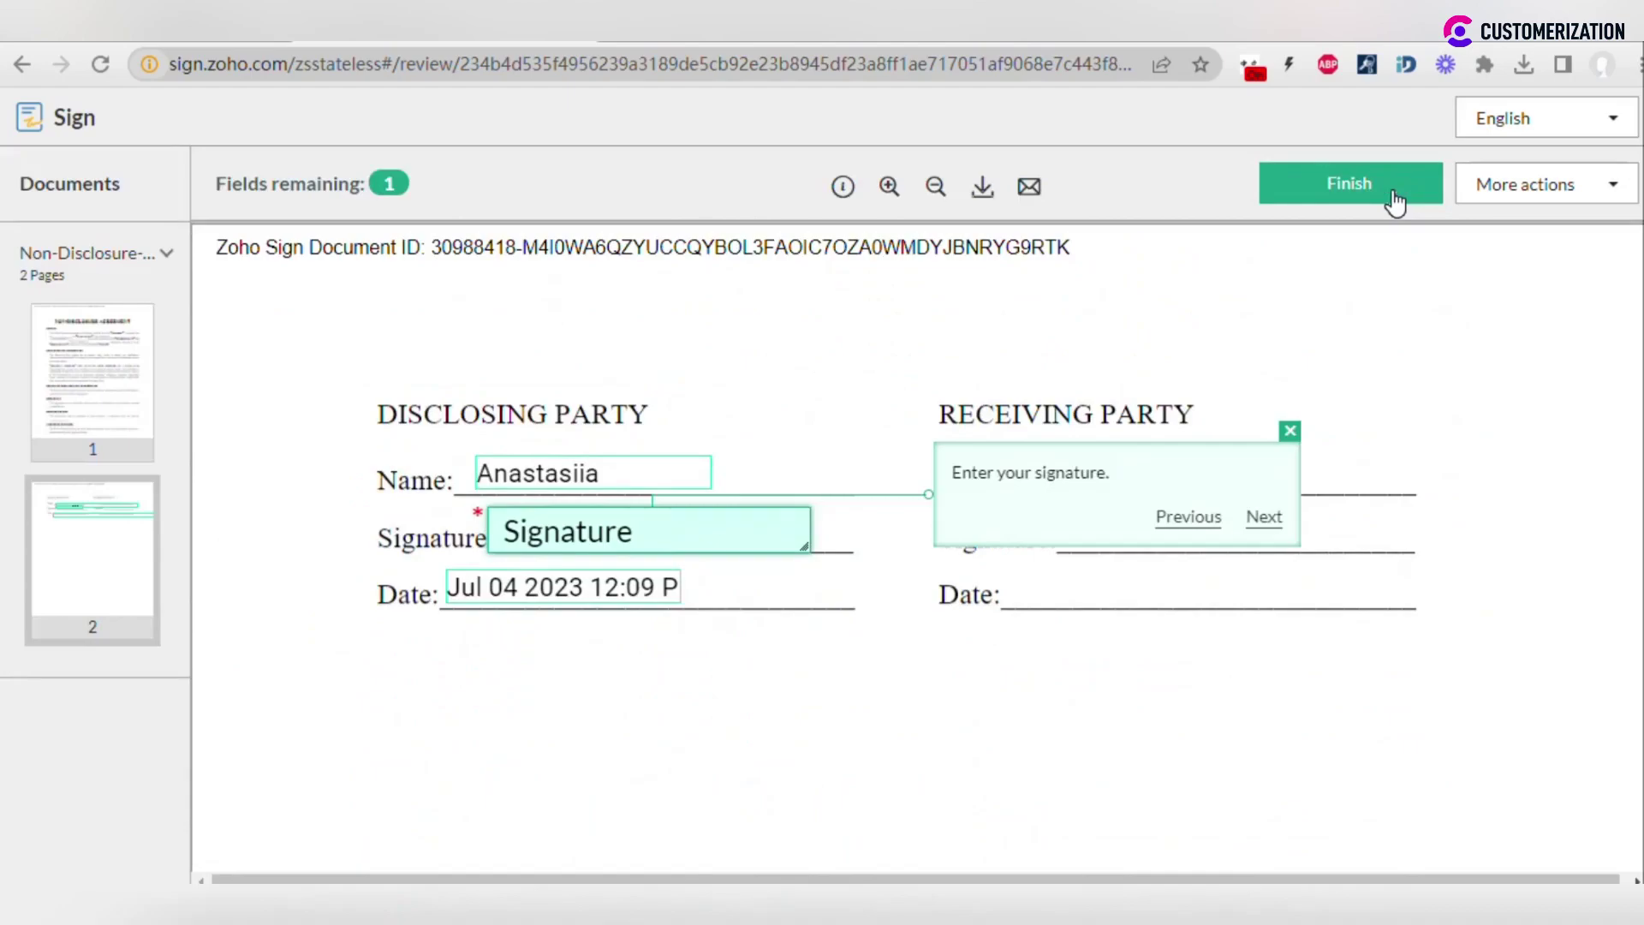
{"action": "left_click", "coordinate": [1586, 193]}
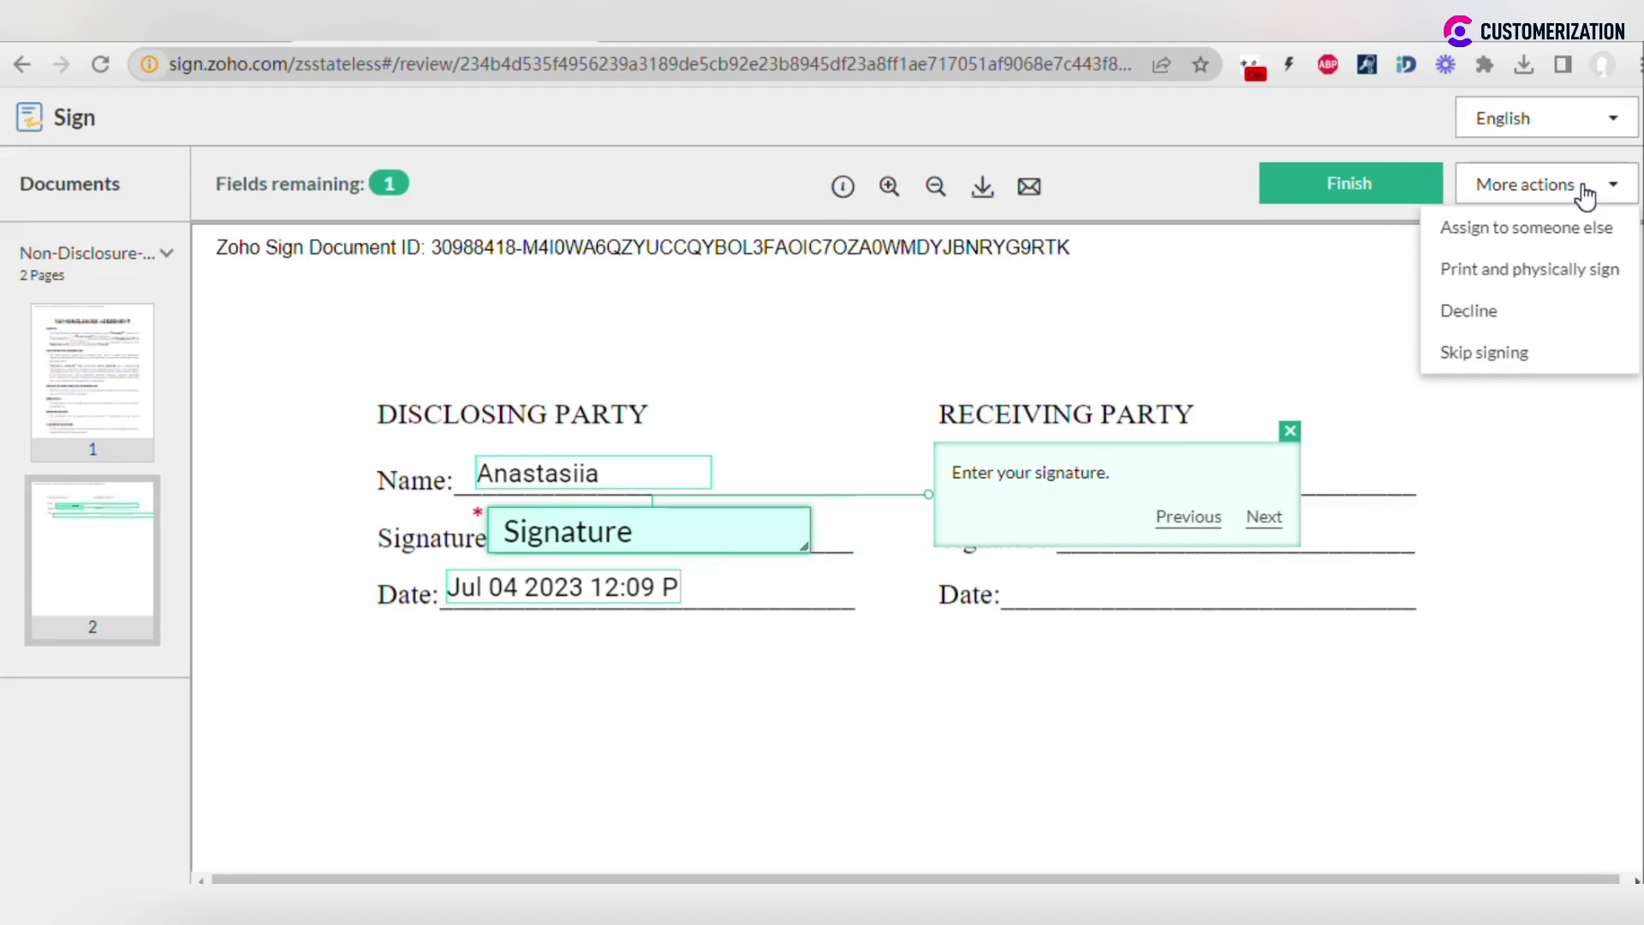
{"action": "left_click", "coordinate": [984, 353]}
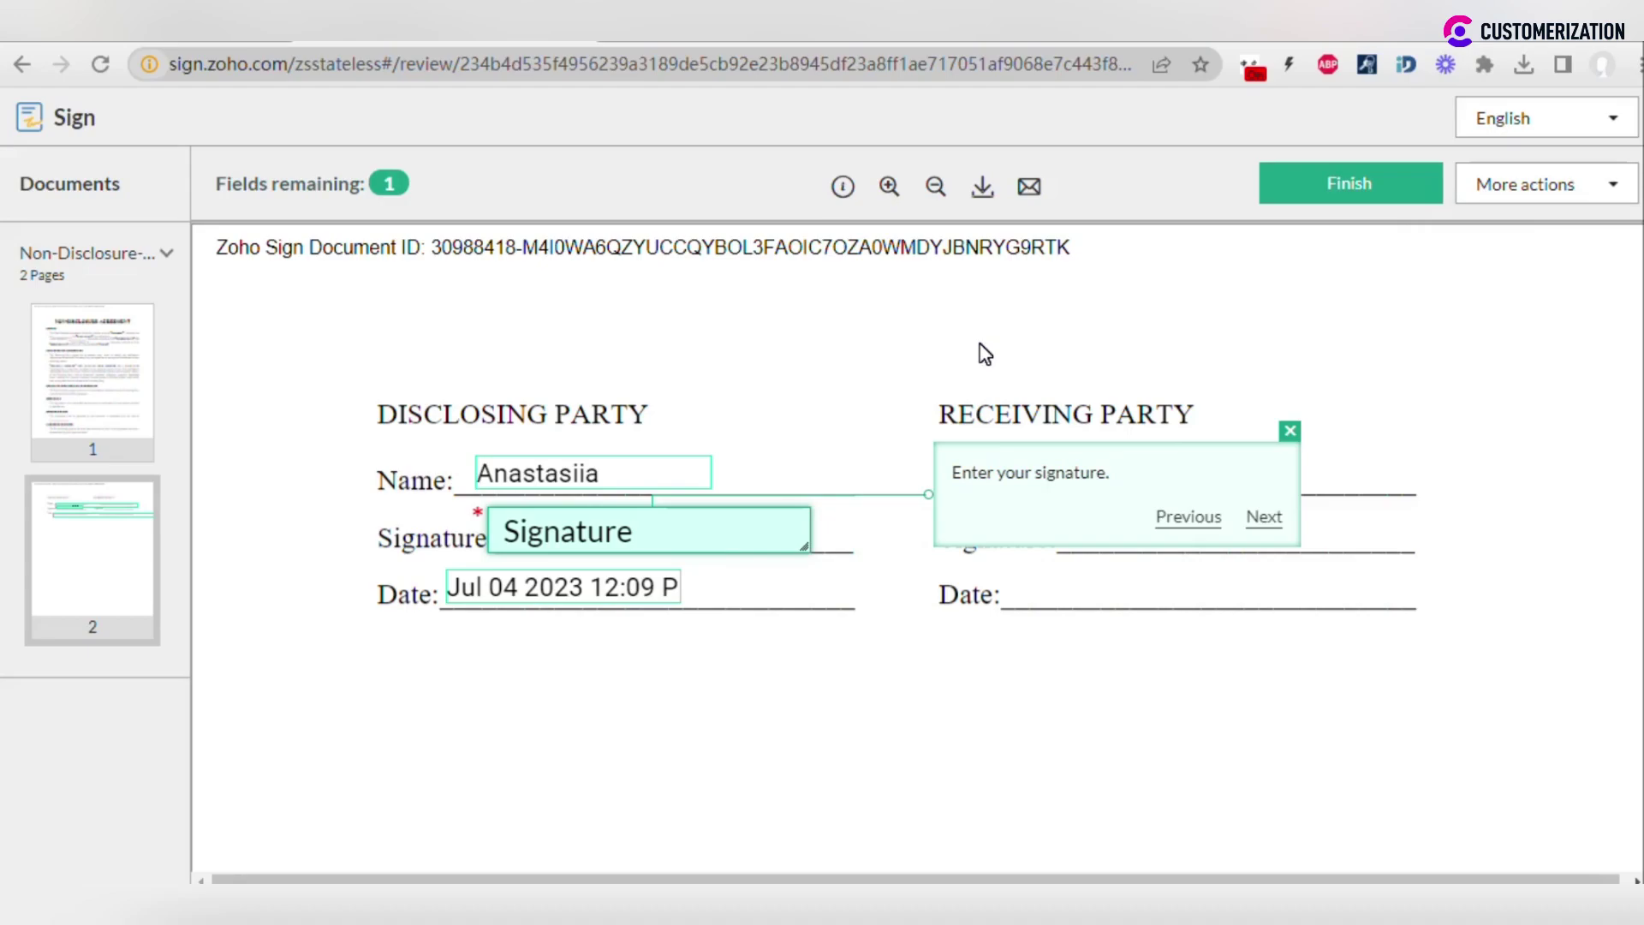
- Fill the disclosing party's signature field with a typed cursive signature as Anastasiia
{"action": "left_click", "coordinate": [679, 530]}
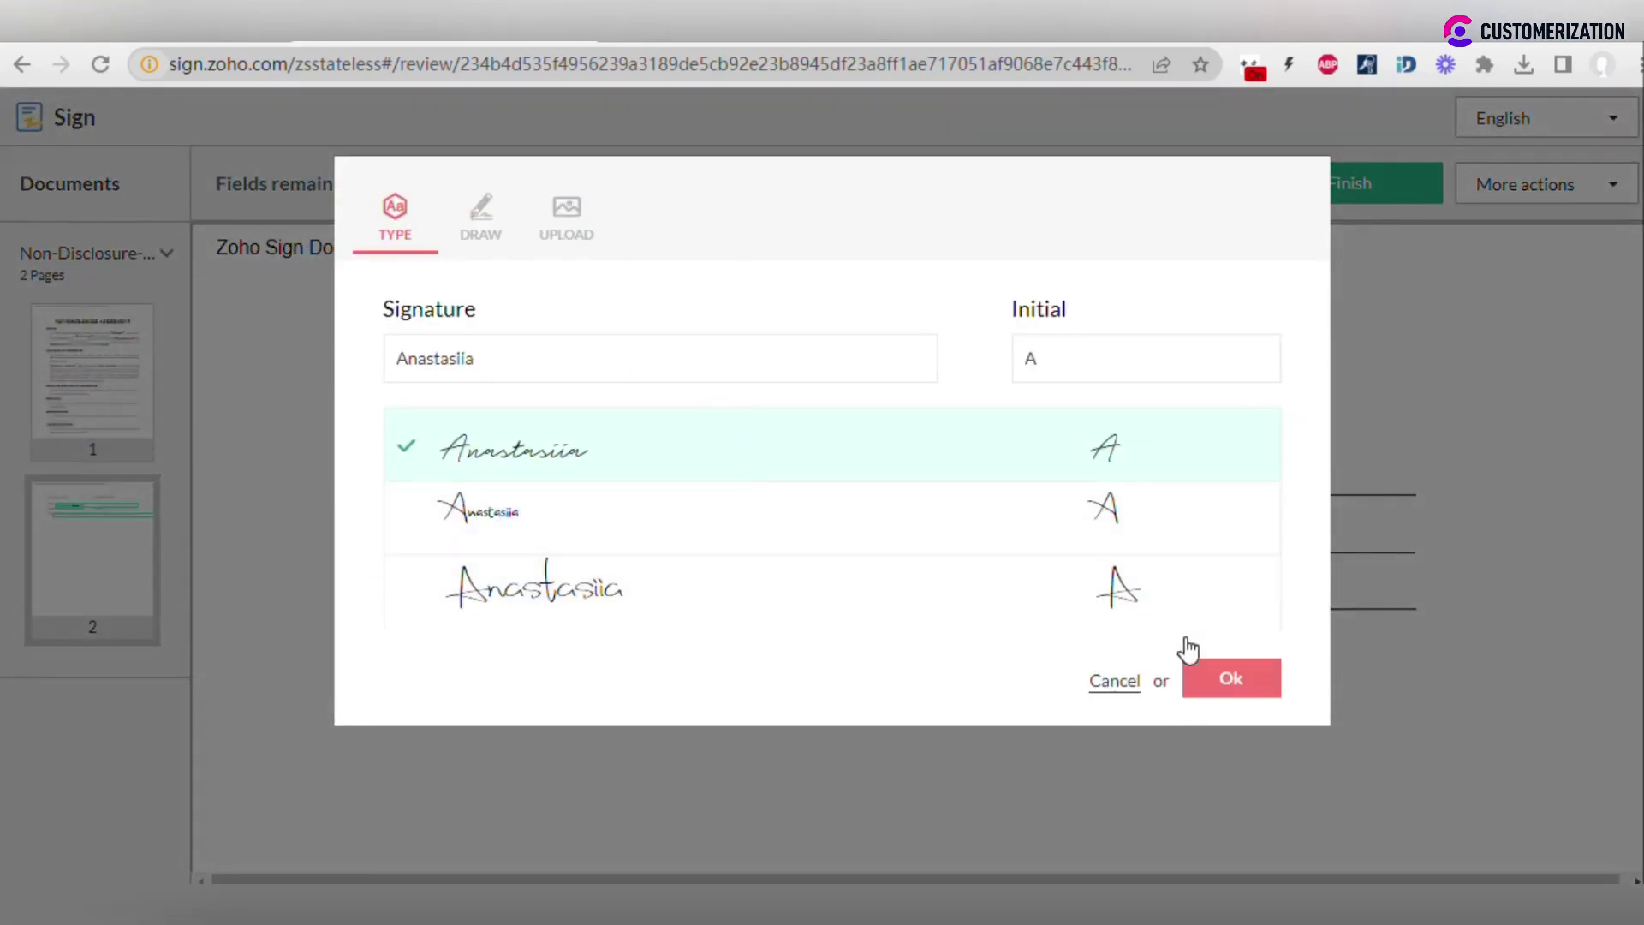
{"action": "left_click", "coordinate": [1223, 681]}
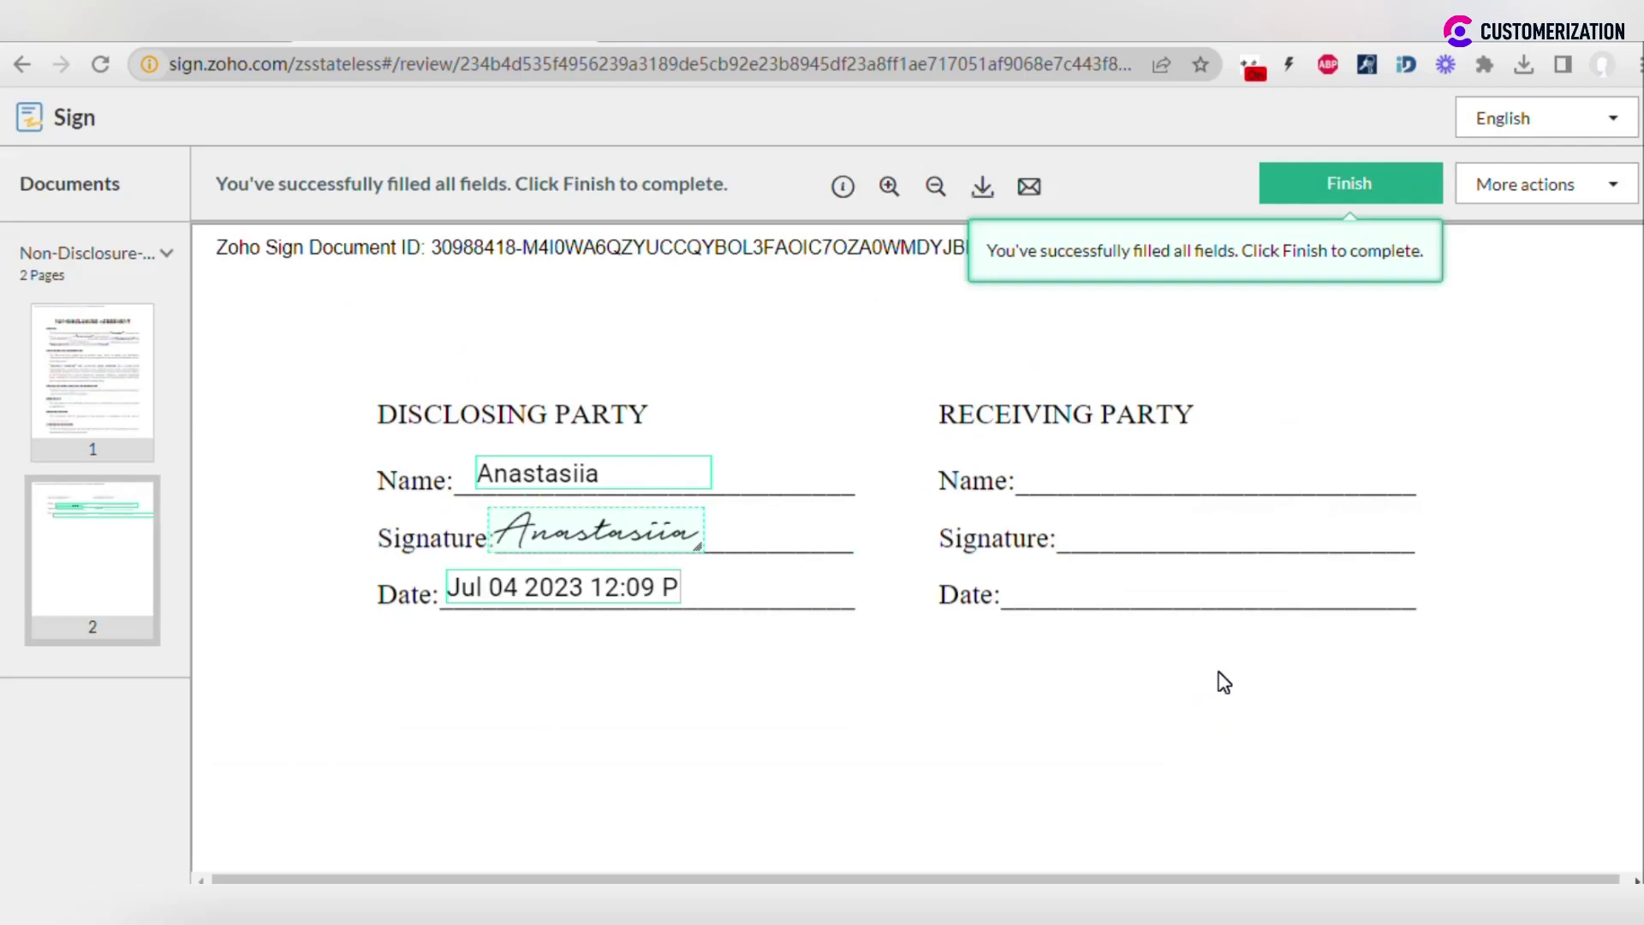